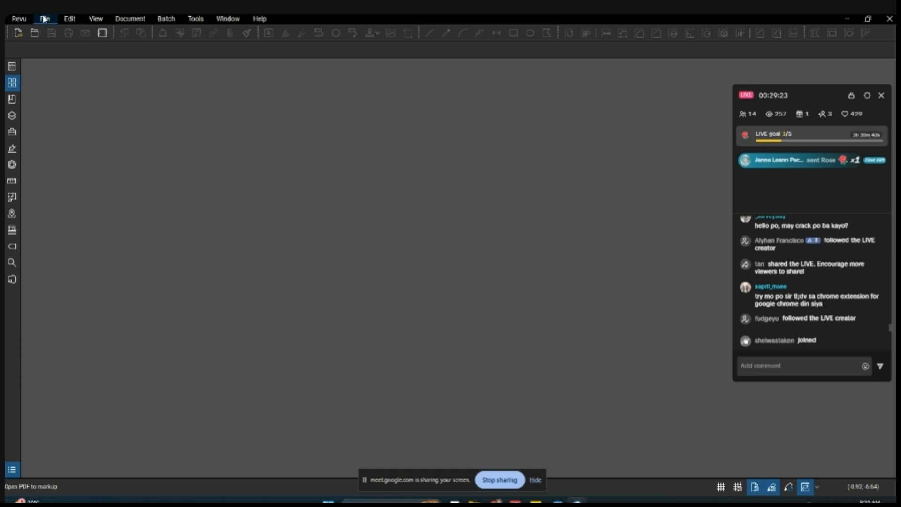
- Open the drawing A1-000[D] from the Arch - A1 folder and show its page thumbnails
click(42, 20)
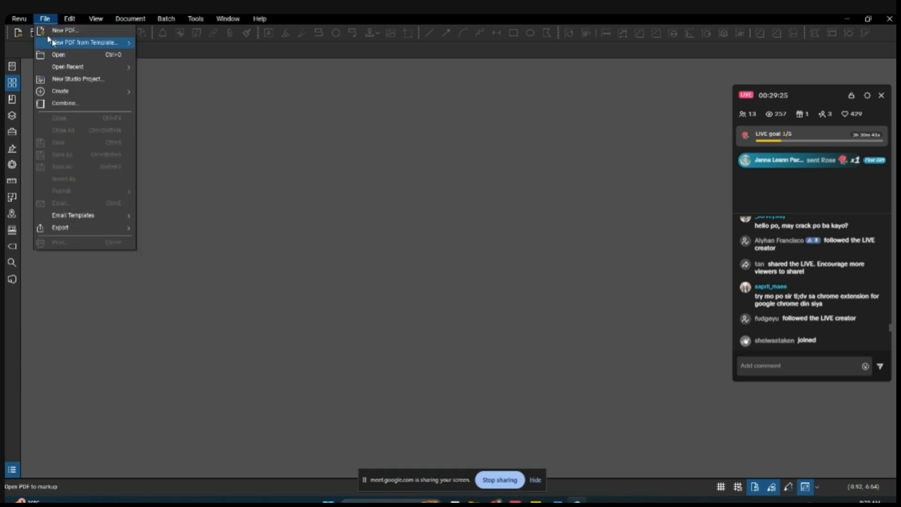
click(70, 55)
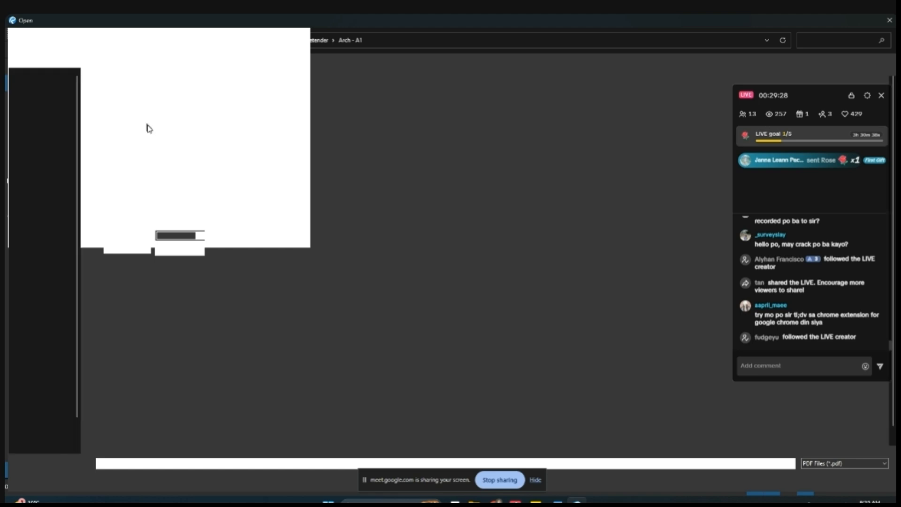
double_click(154, 125)
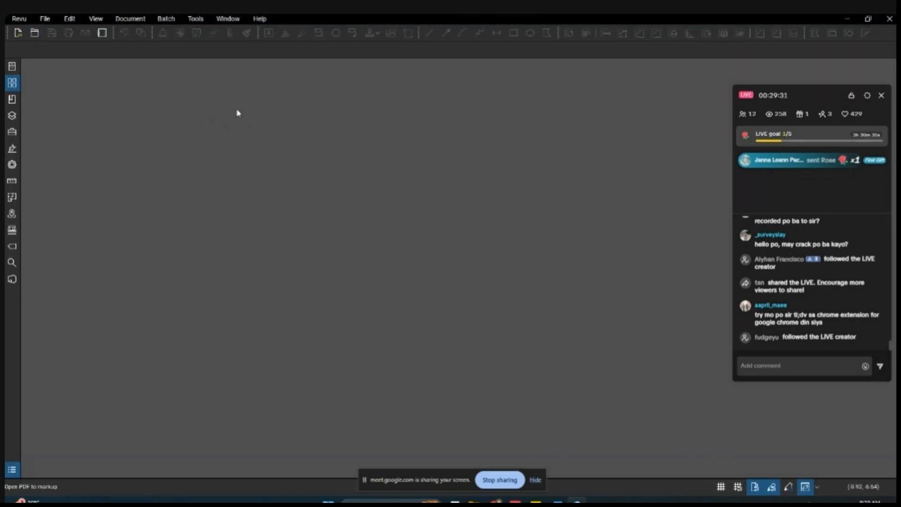
double_click(233, 131)
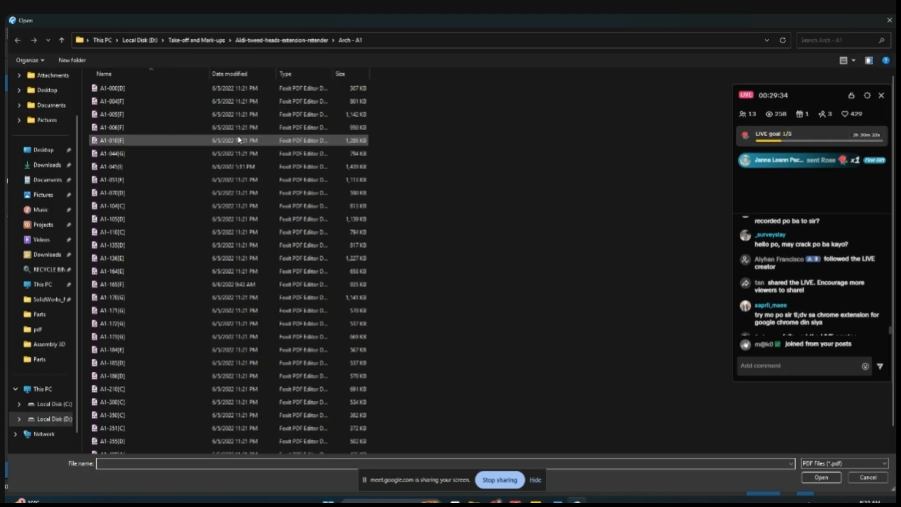
click(157, 92)
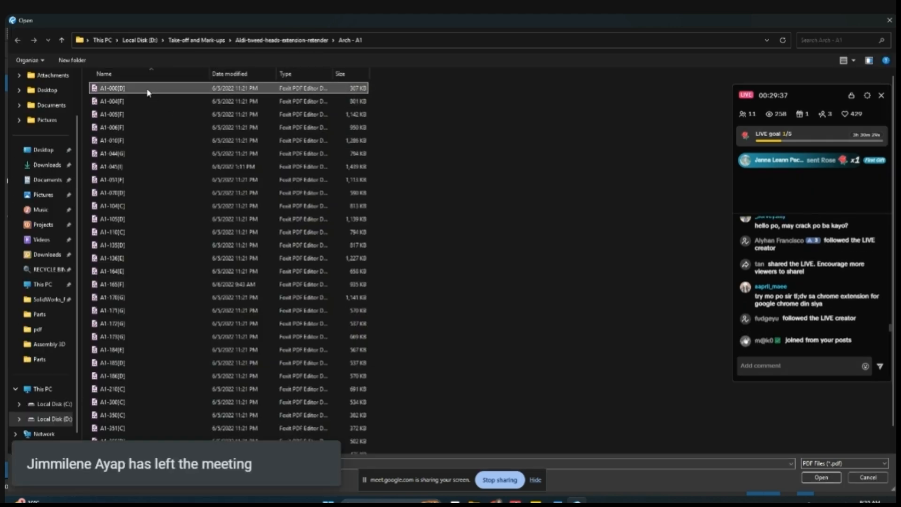
click(817, 475)
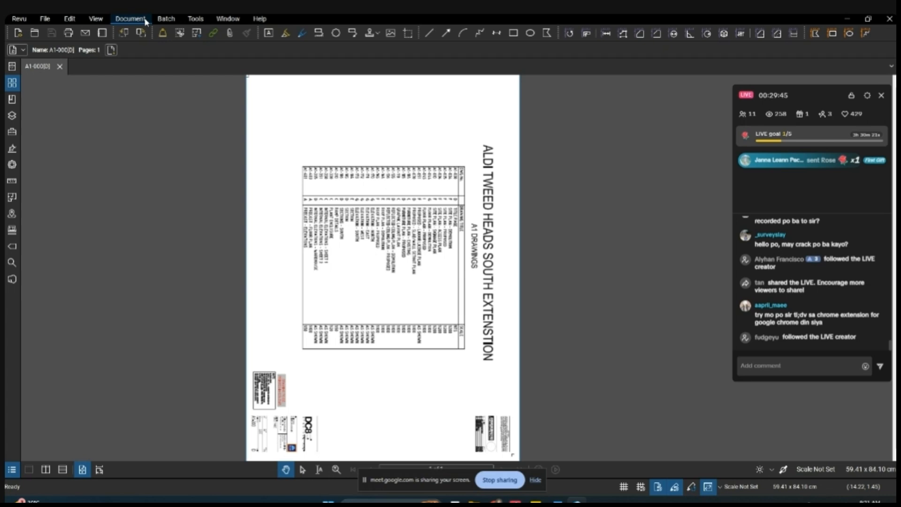
click(12, 85)
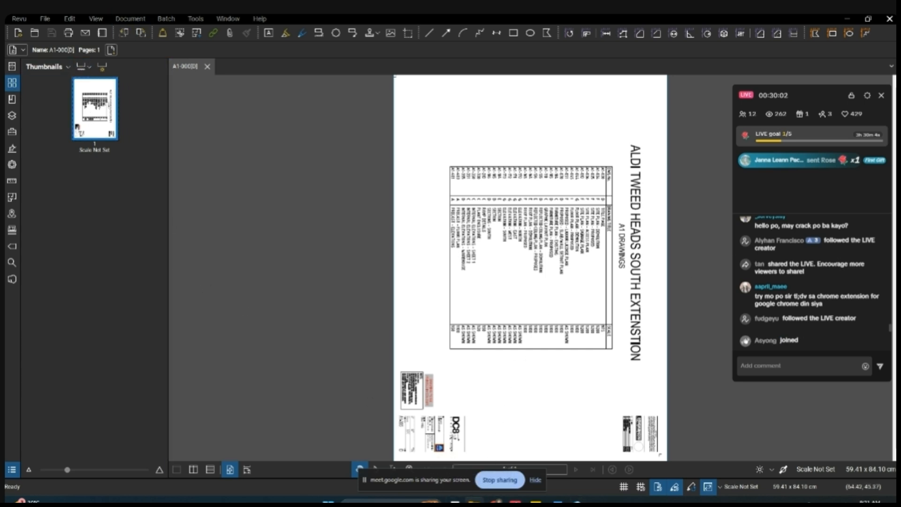
- Bring up File Explorer beside the drawing and browse to Aldi-tweed-heads-extension-retender > Arch - A3
drag(896, 107, 490, 89)
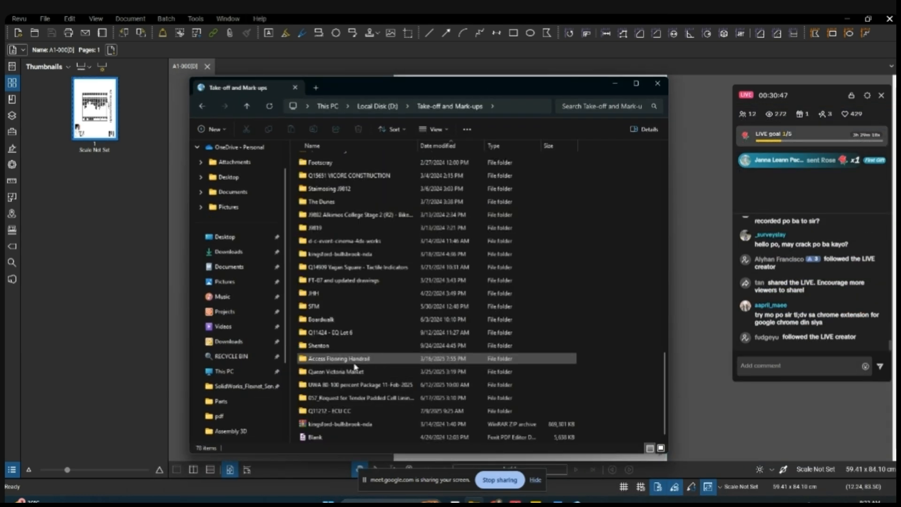
click(354, 364)
key(Home)
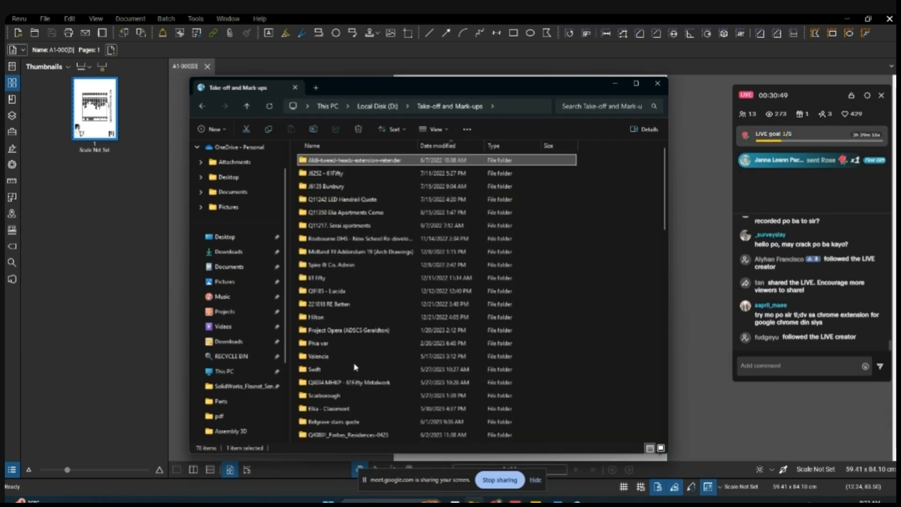
double_click(351, 160)
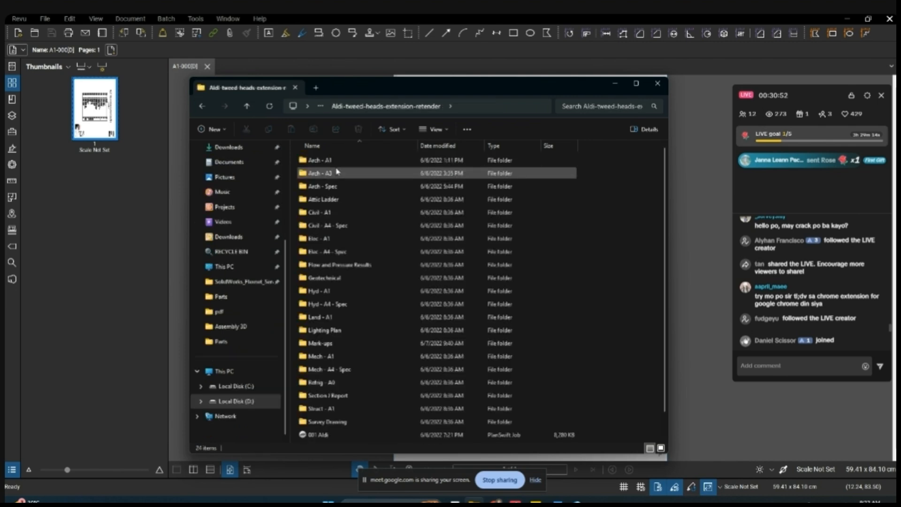
click(338, 172)
double_click(340, 172)
click(345, 173)
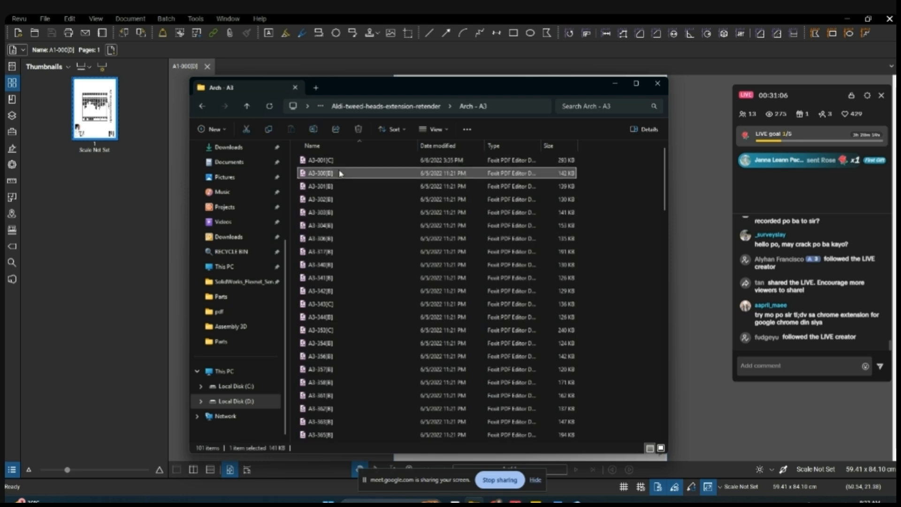
- Insert all PDF files from the Arch - A3 folder into the open document after page 1
key(F2)
click(357, 174)
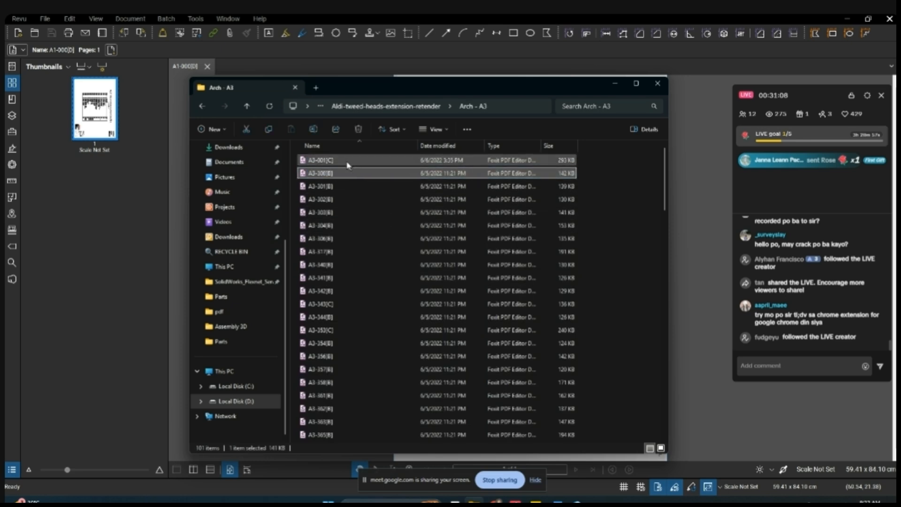
key(ctrl+a)
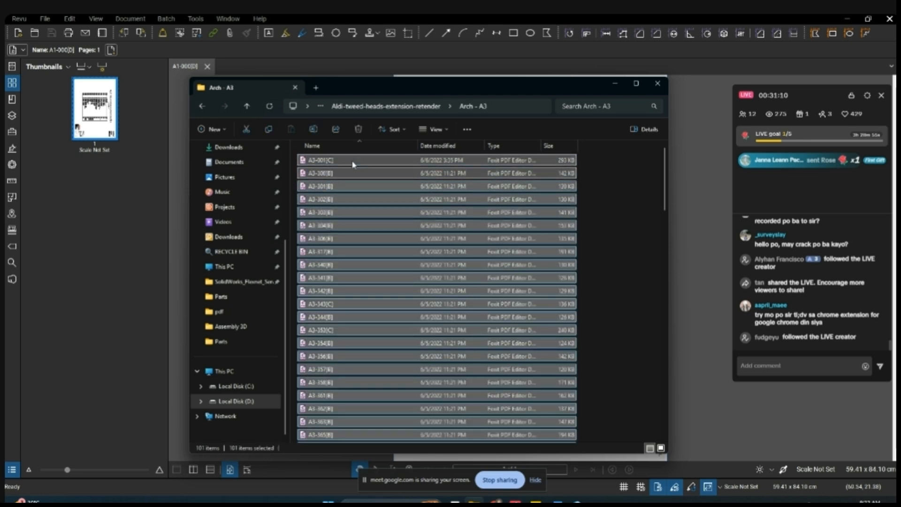
drag(353, 160, 263, 174)
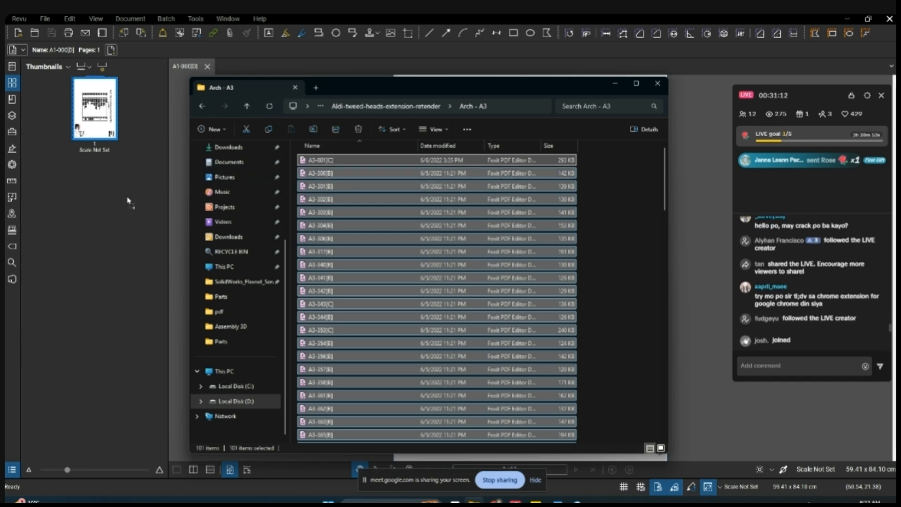
drag(97, 154, 93, 157)
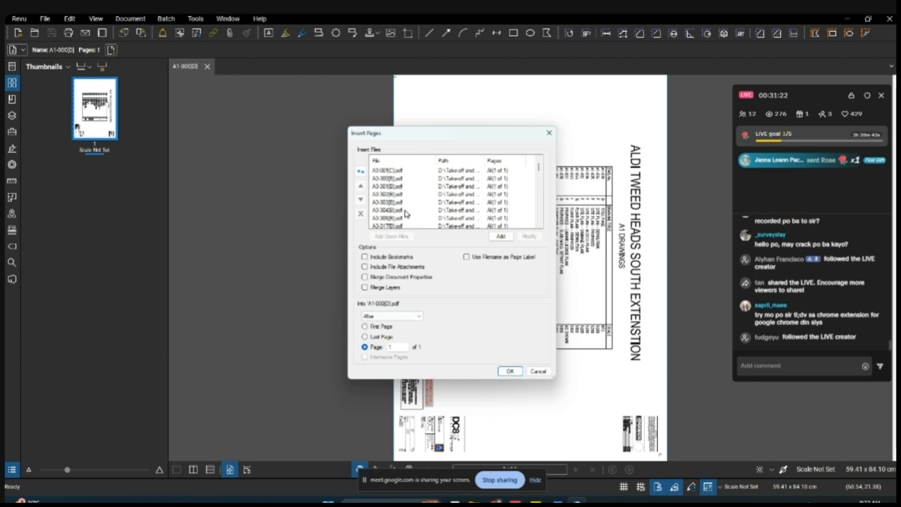
click(510, 371)
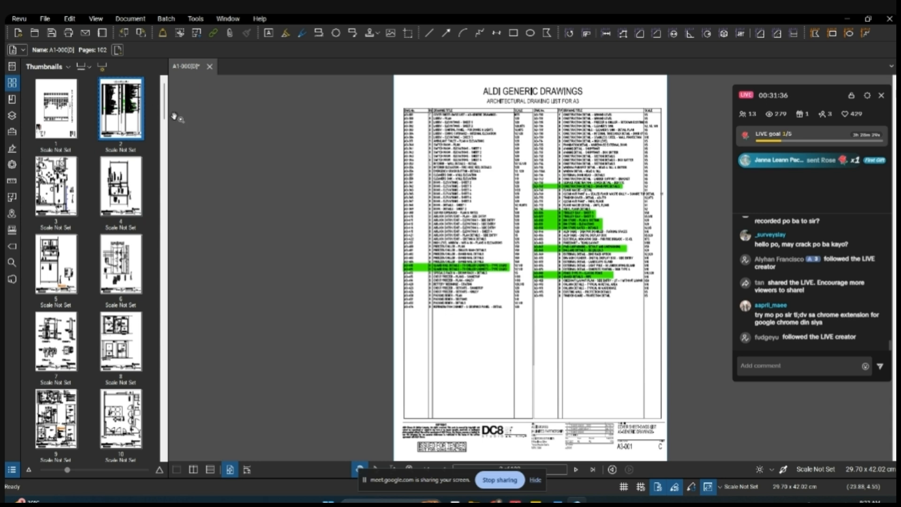
- Delete page 1, the A1 drawings title page, from the combined document
click(75, 96)
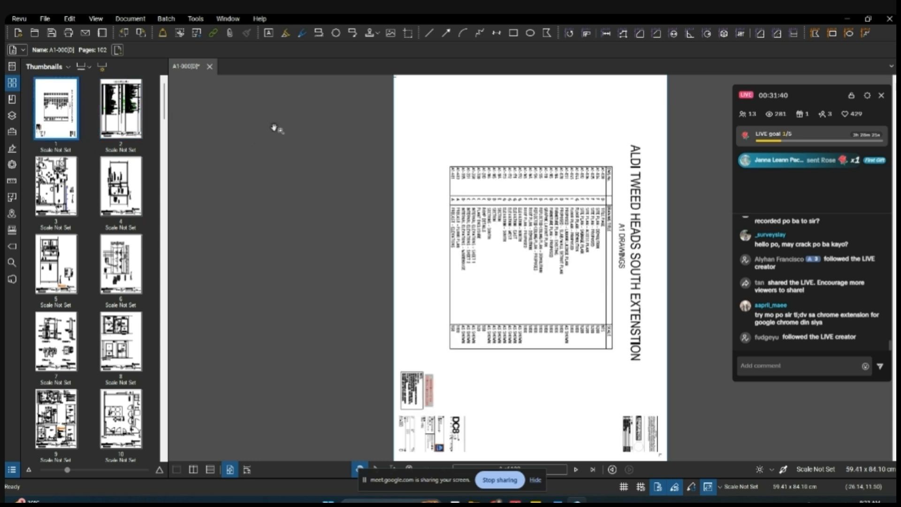
click(129, 116)
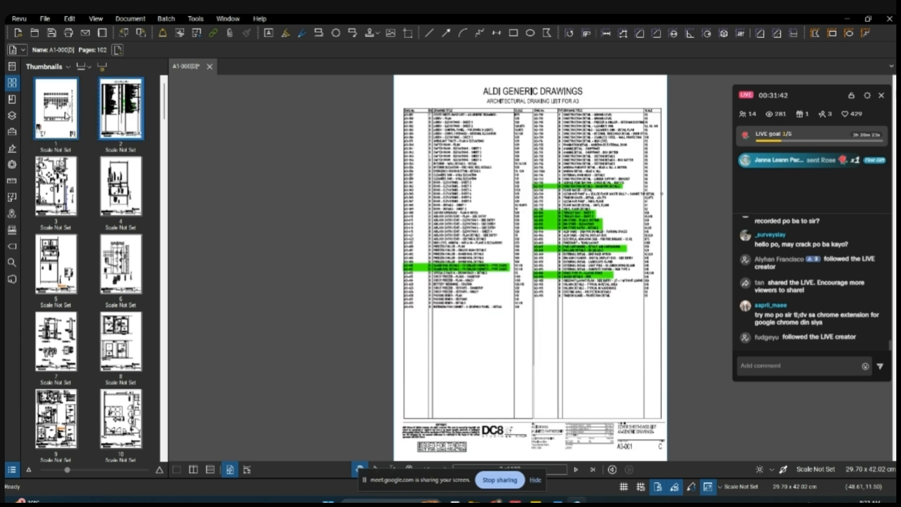
click(67, 116)
key(Delete)
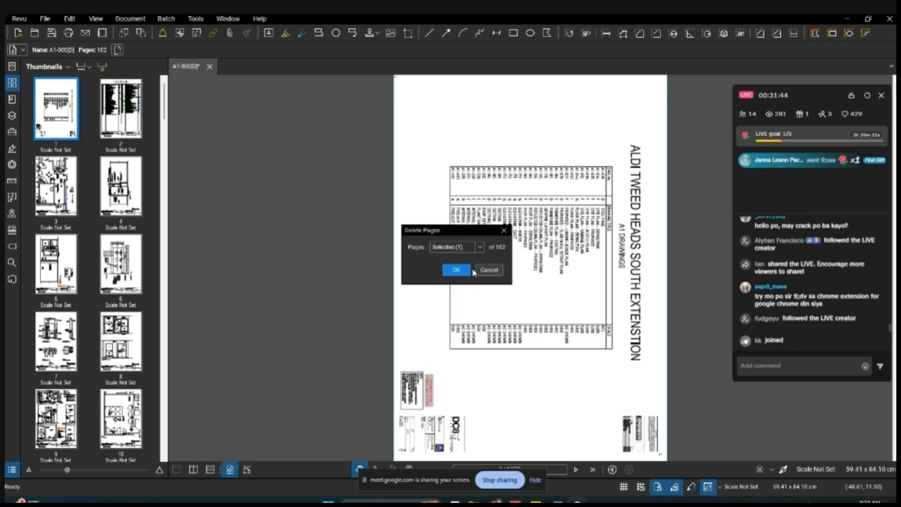
click(456, 270)
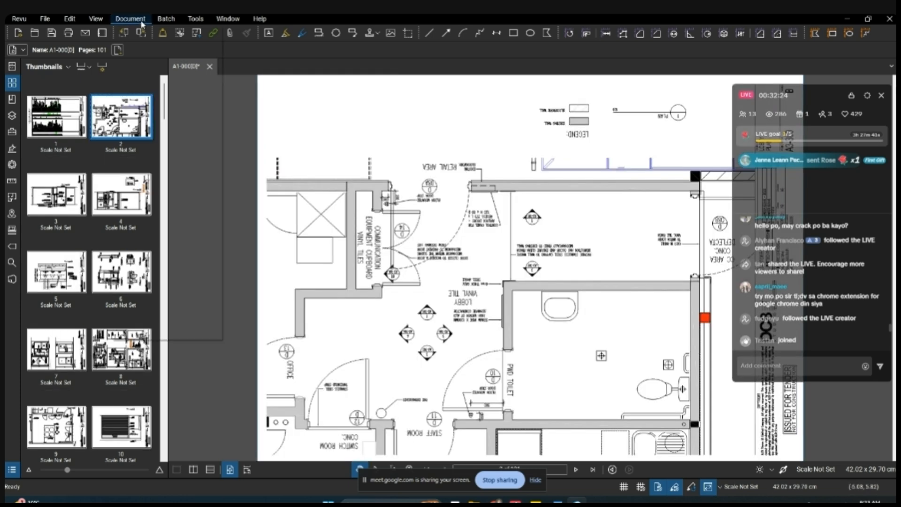
- Rotate all pages of the document by 180 degrees
click(130, 19)
click(147, 57)
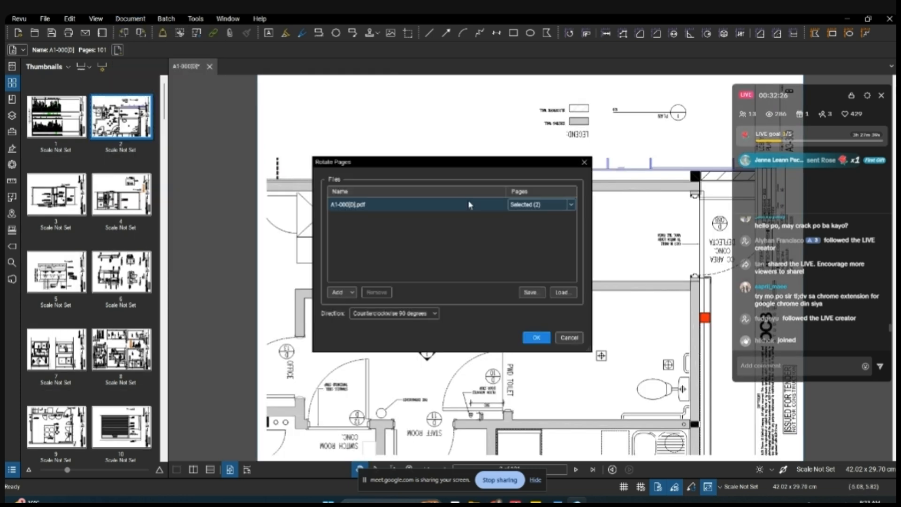
click(570, 205)
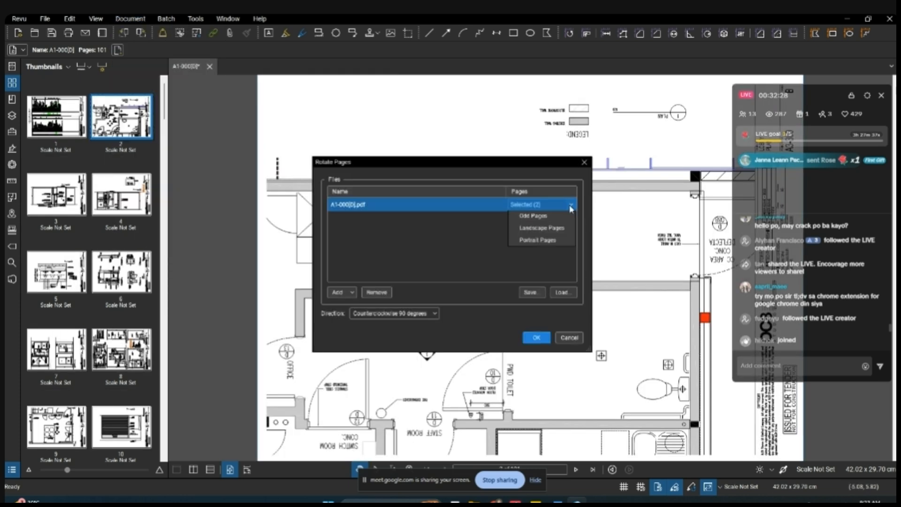
click(562, 217)
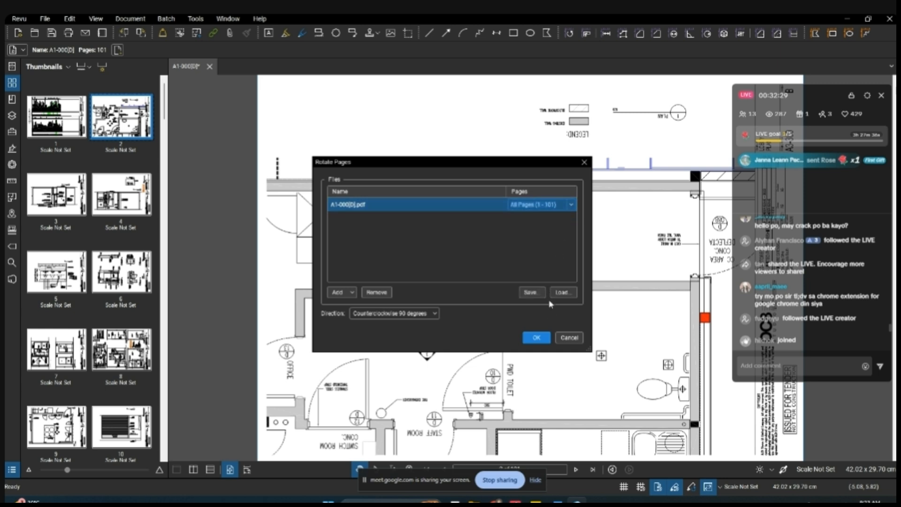
click(432, 318)
click(428, 338)
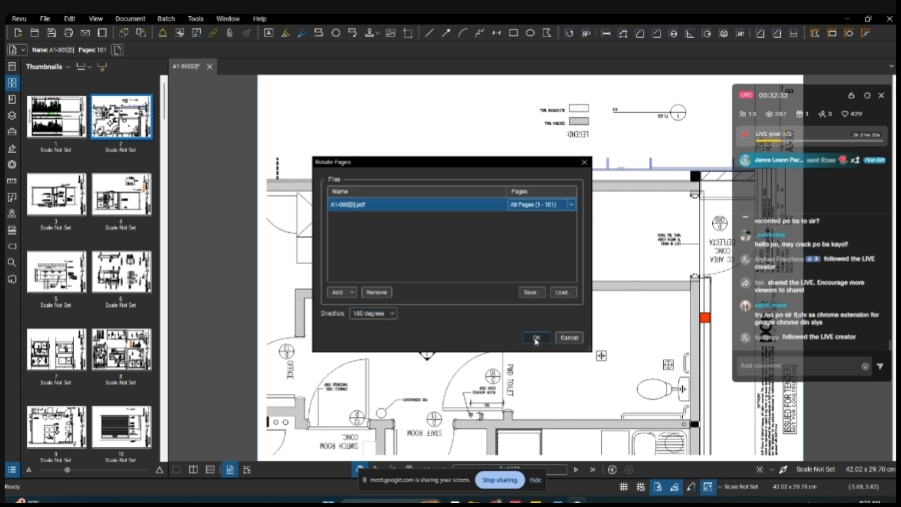
click(536, 337)
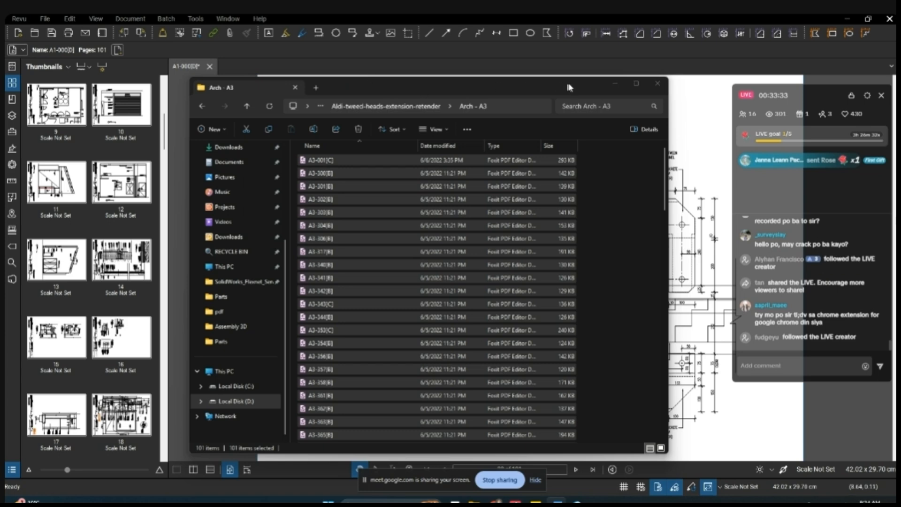
- Minimise the File Explorer window and display the Tool Chest
click(615, 84)
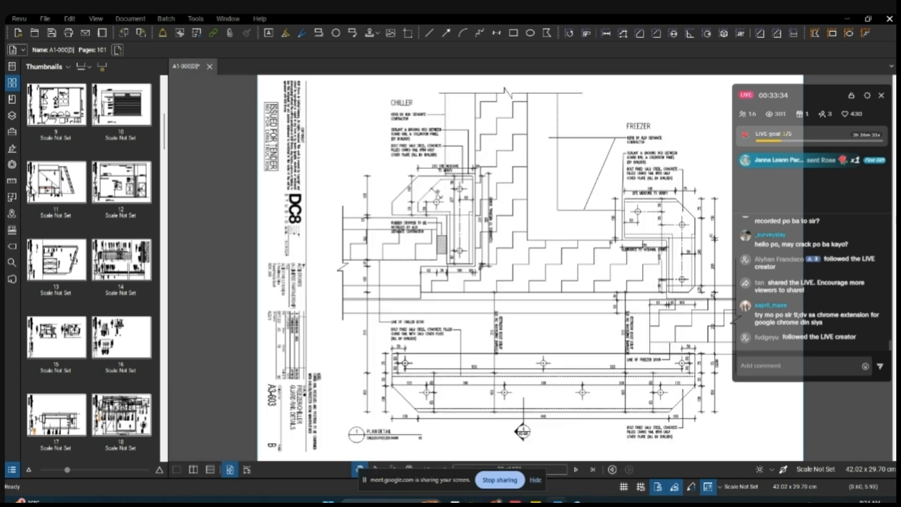
click(11, 134)
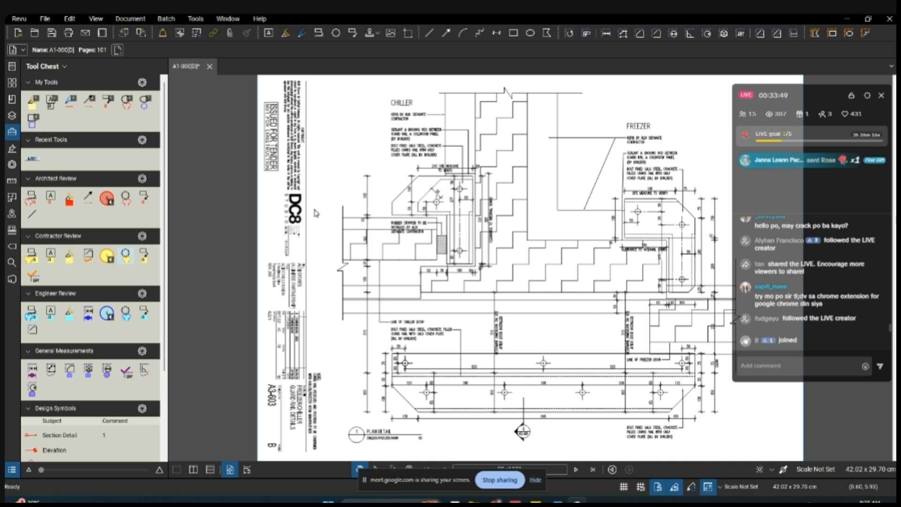
- Try out the yellow Contractor Review cloud markup beside the chiller plan detail and delete it again
click(126, 256)
click(314, 230)
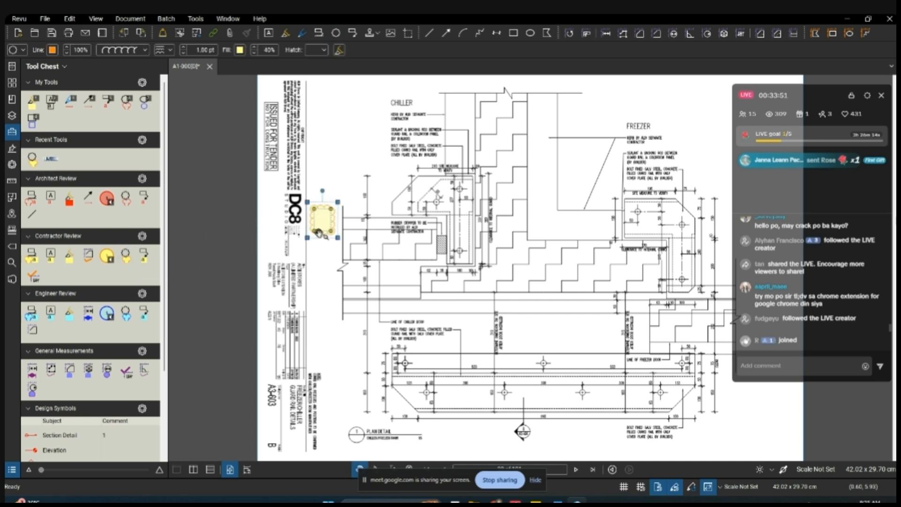
drag(342, 234, 385, 223)
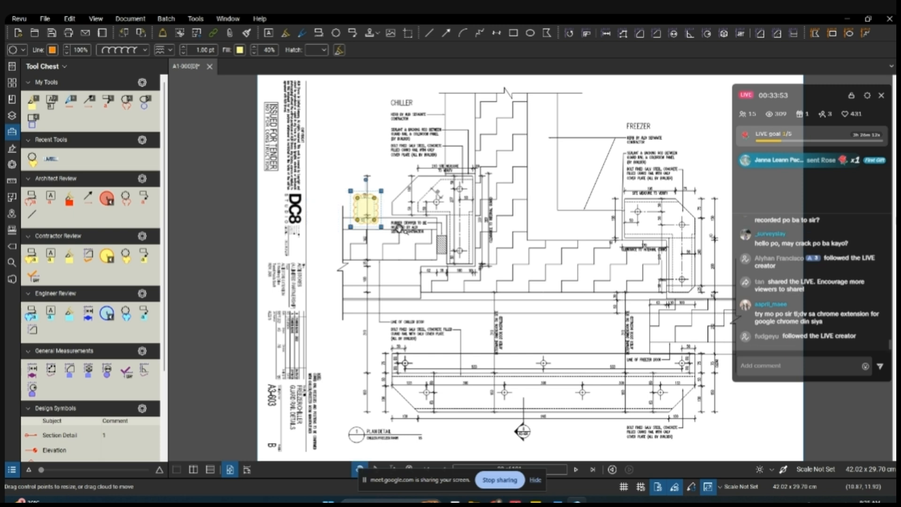
key(Delete)
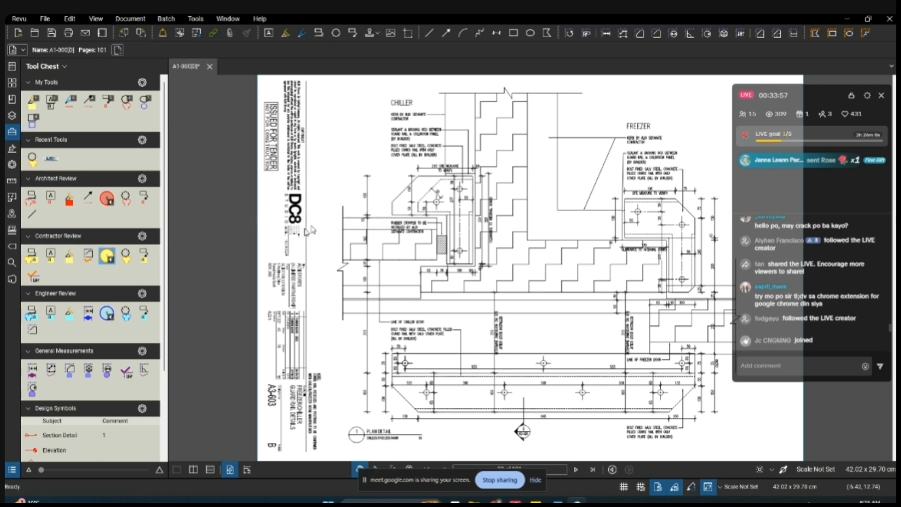
- Place four yellow numbered circle markups from the Contractor Review set in a row across the chiller detail
click(107, 256)
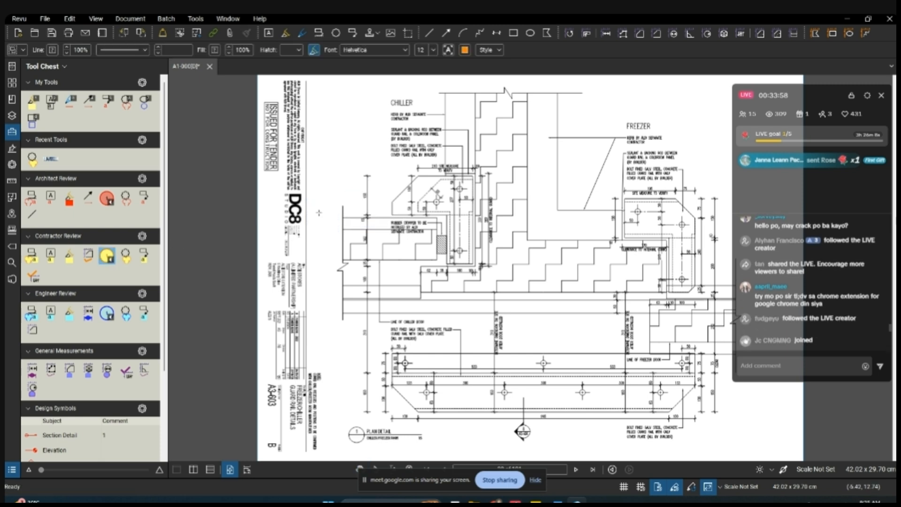
click(358, 201)
click(387, 199)
click(407, 198)
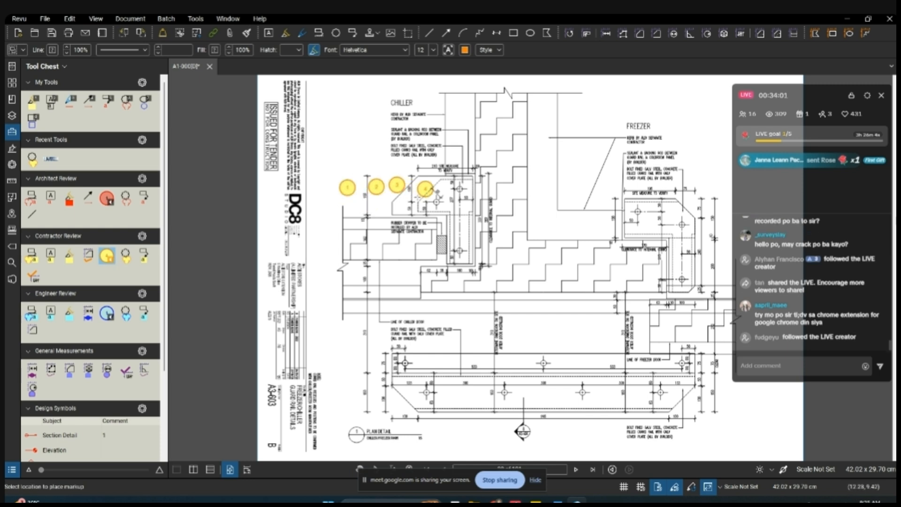
click(436, 201)
key(Escape)
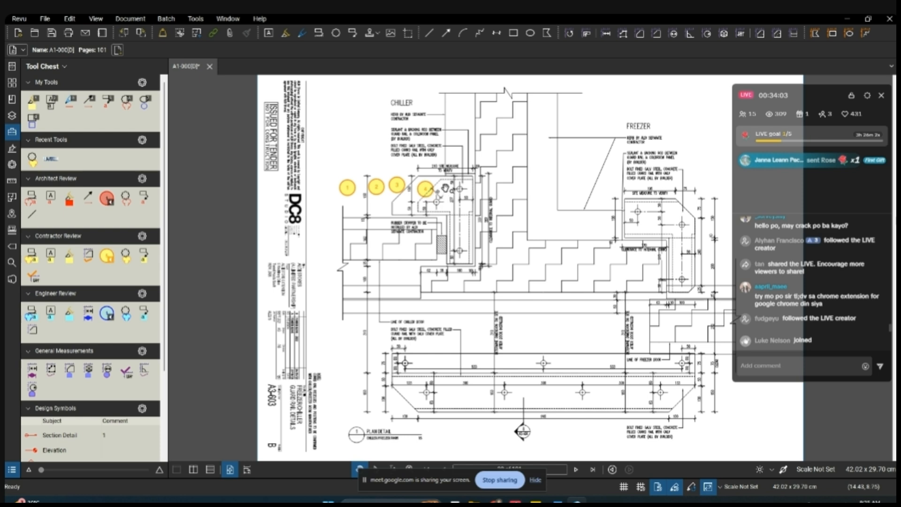
- Delete the yellow numbered circle markups from the chiller detail
click(427, 193)
key(Delete)
click(397, 187)
key(Delete)
key(Delete)
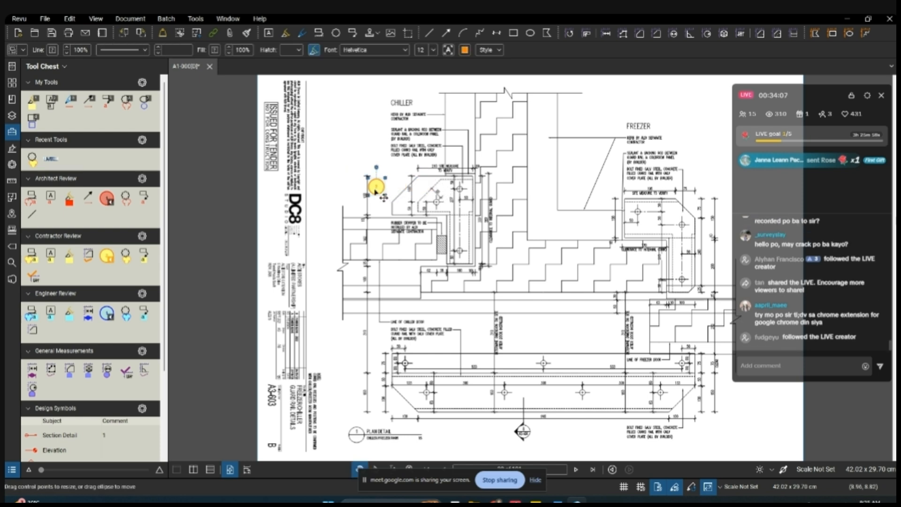
key(Delete)
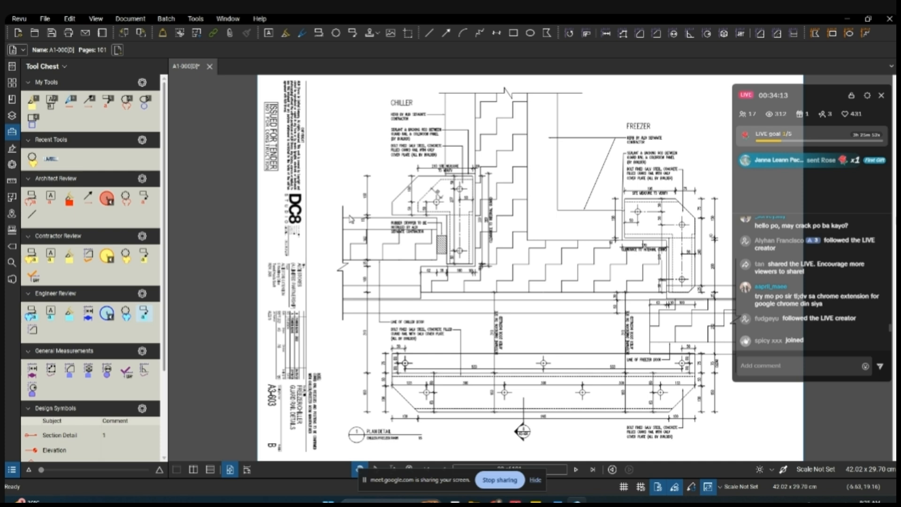
- Try out the blue Engineer Review callout with the text "daddd" pointing at the chiller plan detail, and delete it again
click(144, 313)
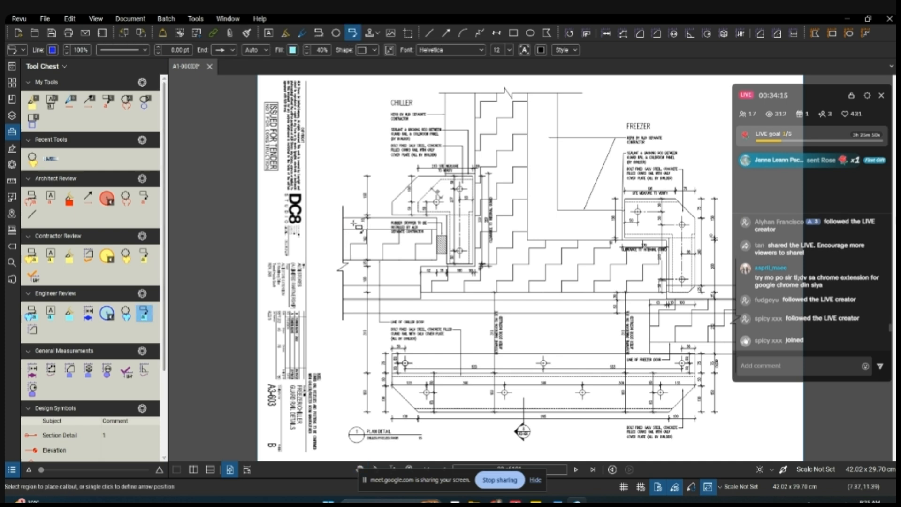
click(438, 182)
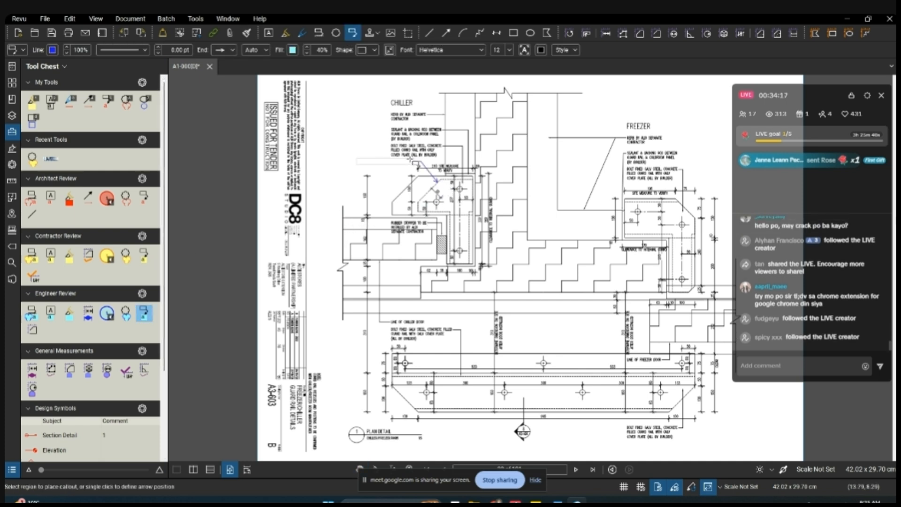
click(393, 163)
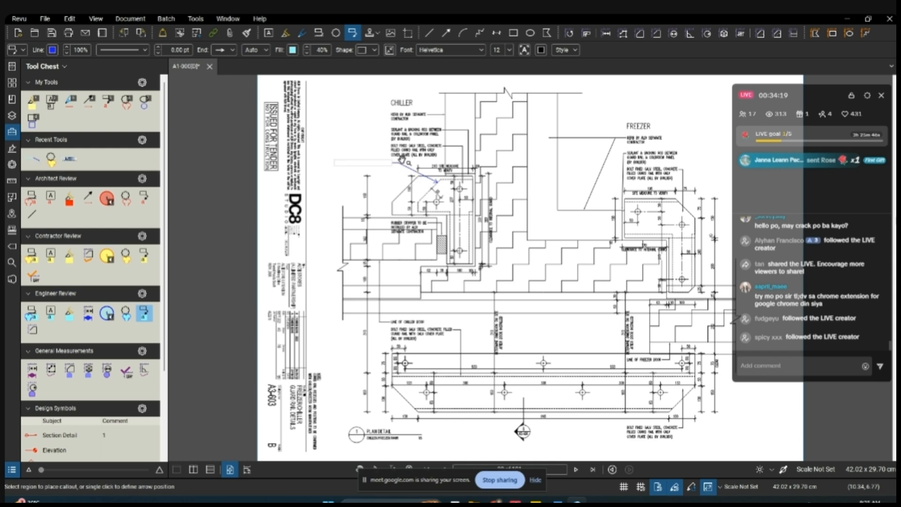
scroll(394, 165, up, 1)
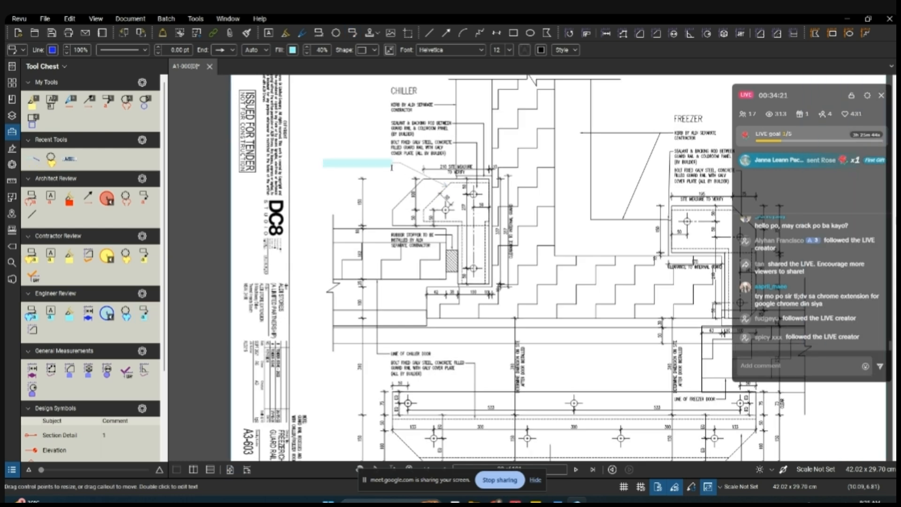
click(403, 181)
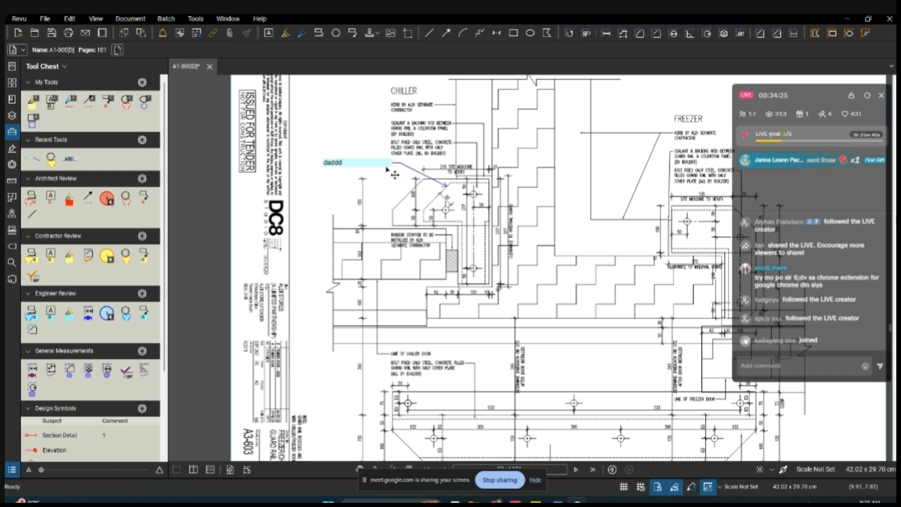
click(387, 169)
key(Delete)
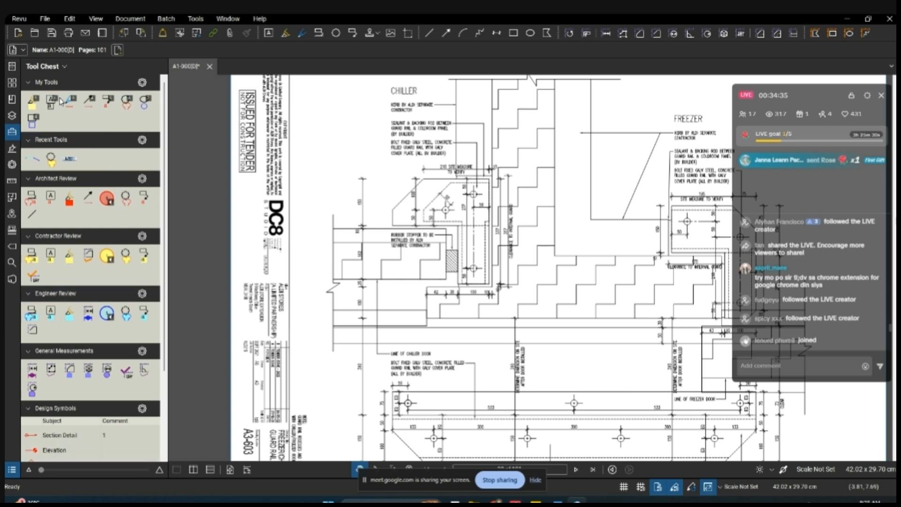
- Look through the Tool Chest sets as far as Construction Symbols and pick the third markup in Recent Tools for placement
scroll(124, 408, down, 2)
drag(158, 341, 157, 369)
scroll(161, 311, up, 1)
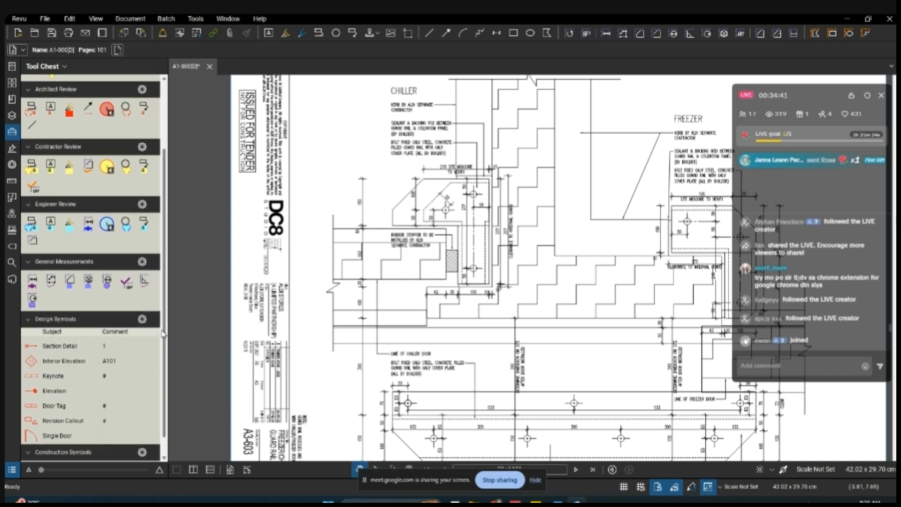
scroll(162, 311, up, 1)
scroll(87, 174, down, 2)
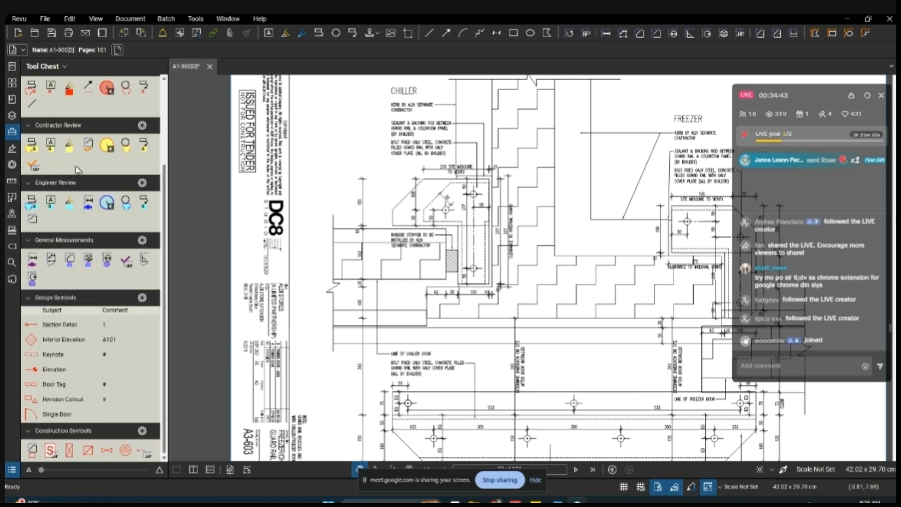
scroll(60, 215, up, 2)
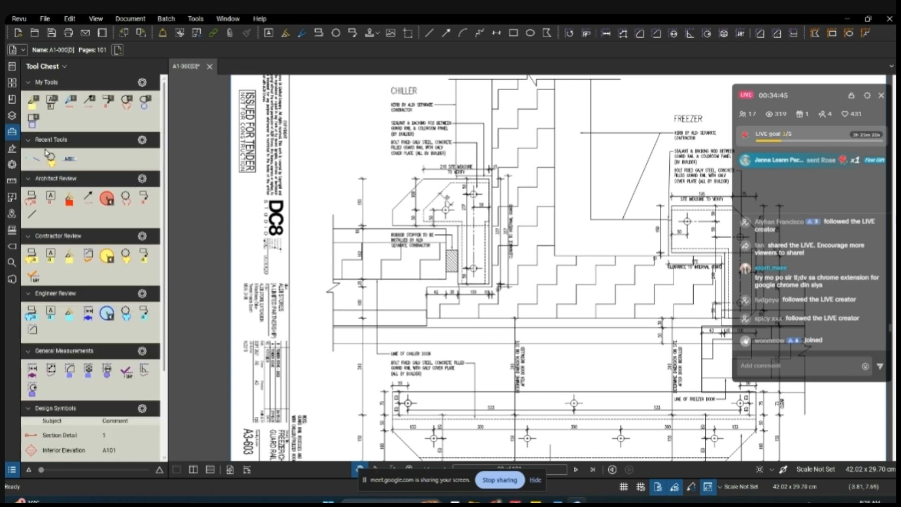
click(70, 162)
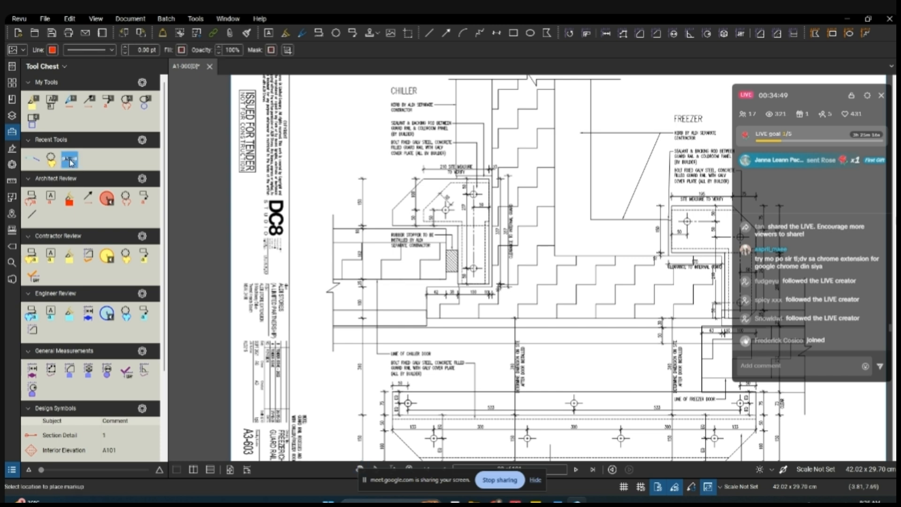